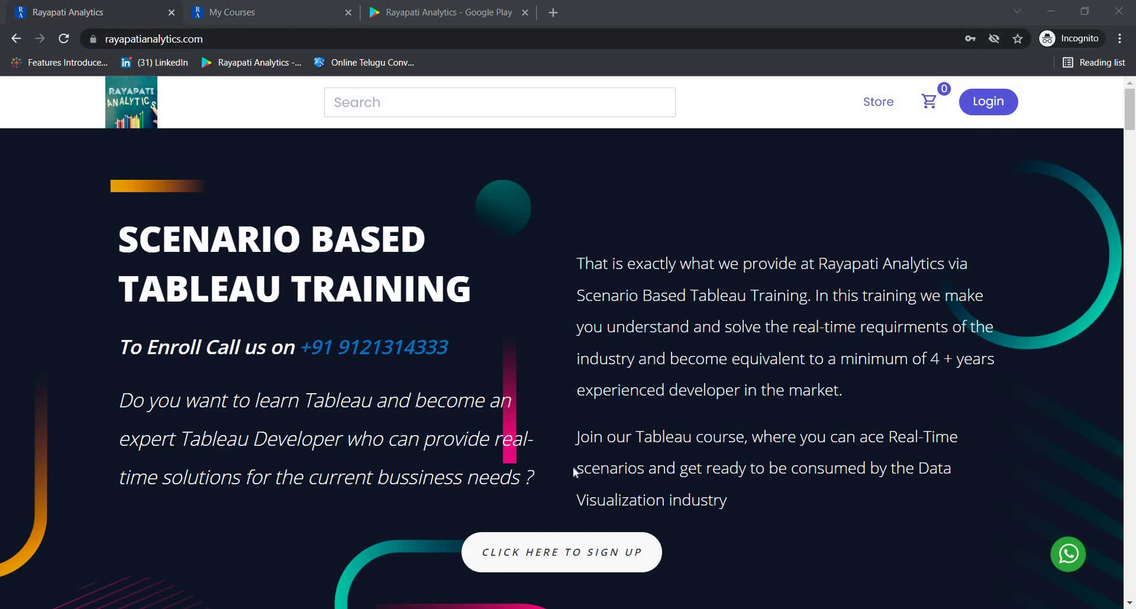
Step: Browse the My Courses and Google Play browser tabs, then return to the Tableau workbook
{"action": "left_click", "coordinate": [265, 10]}
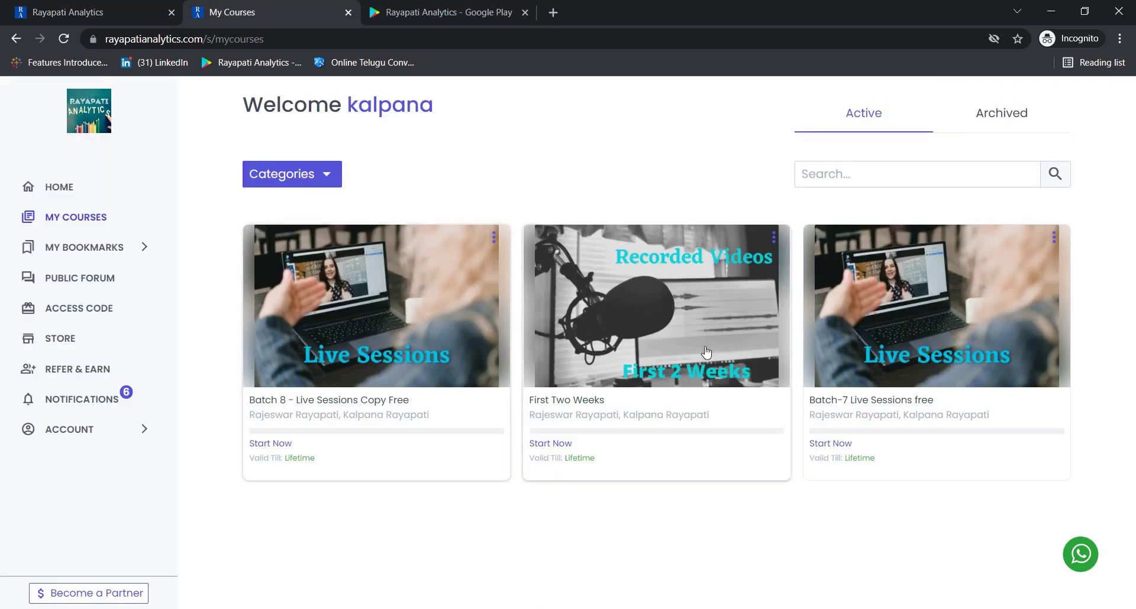
{"action": "left_click", "coordinate": [460, 17]}
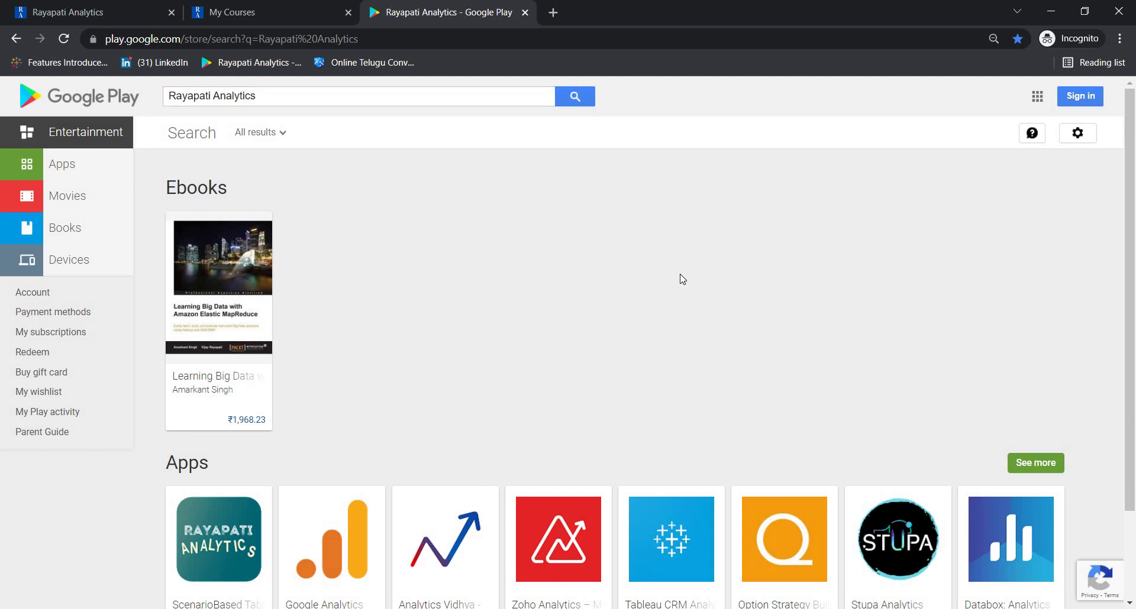
{"action": "key", "text": "alt+Tab"}
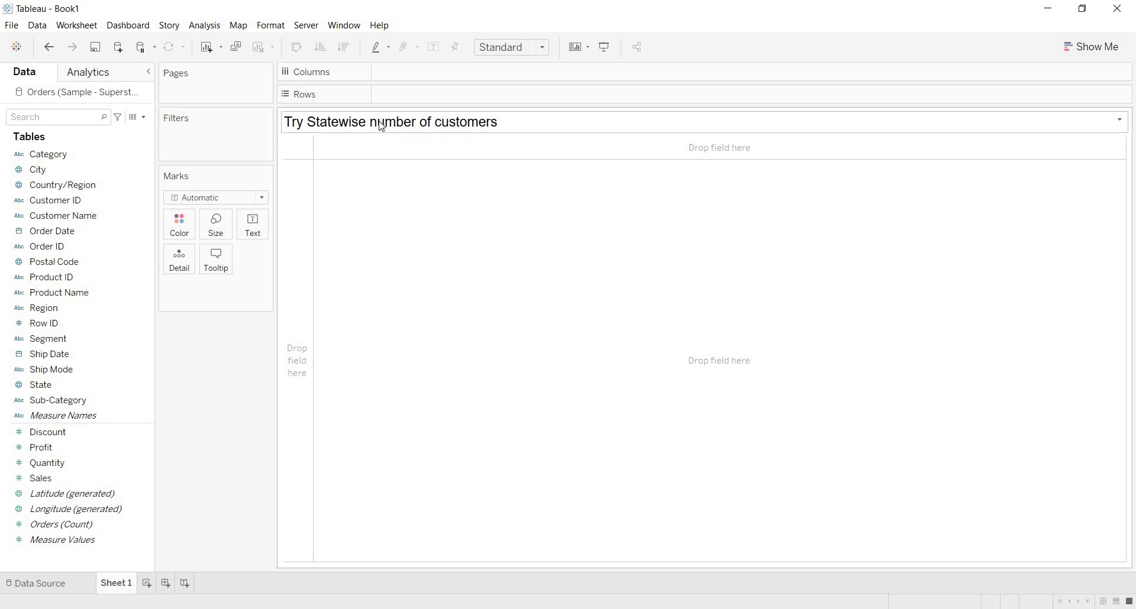
Step: Place the State field on Rows so all 49 states are listed
{"action": "left_click", "coordinate": [60, 392]}
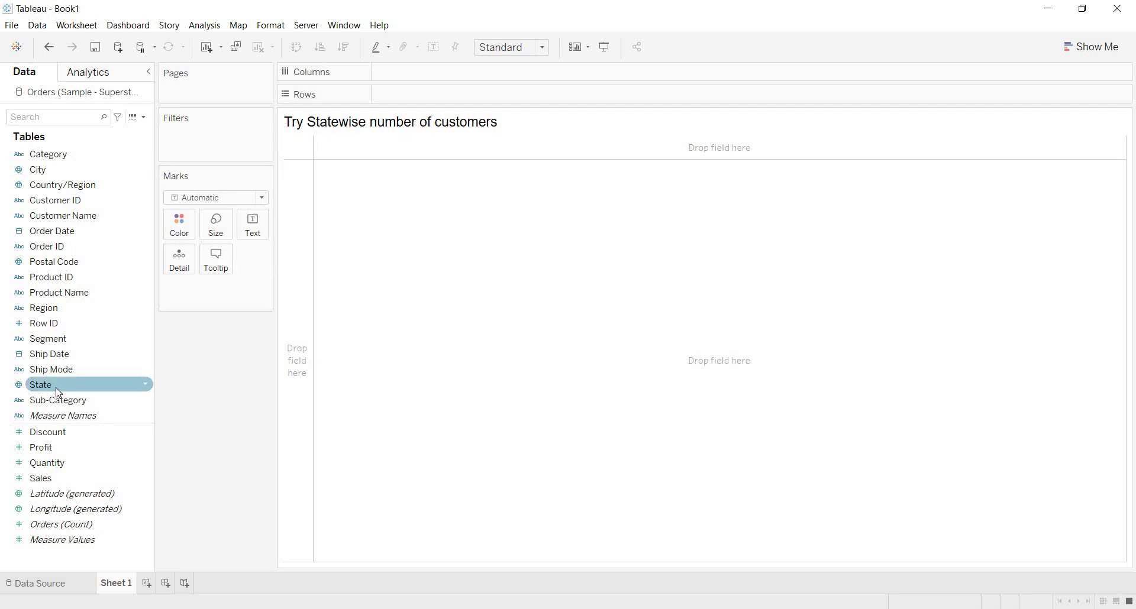
{"action": "left_click", "coordinate": [37, 392]}
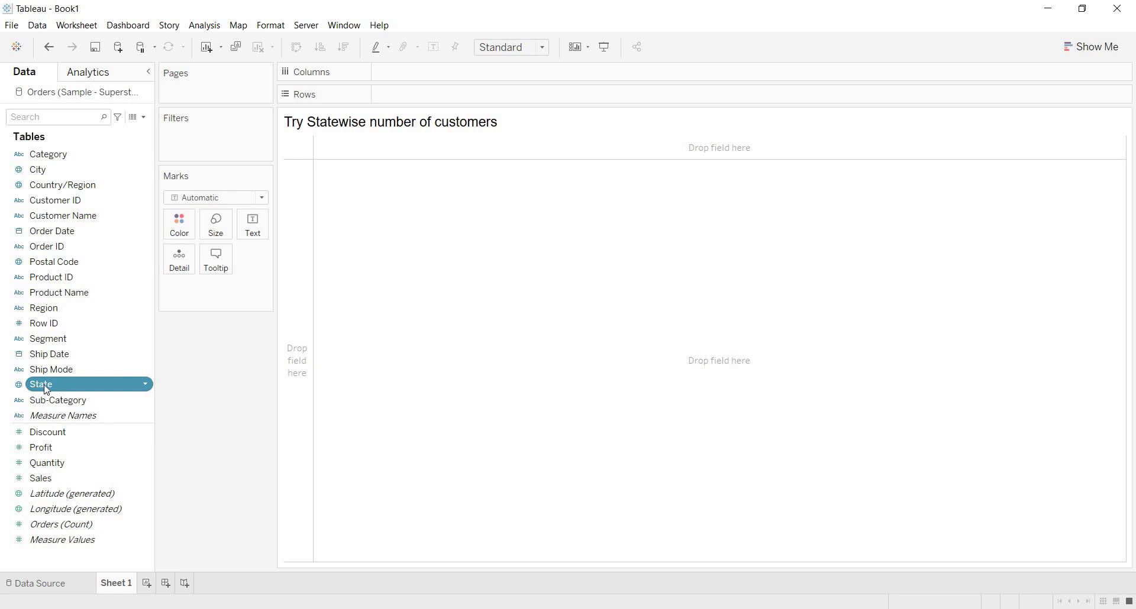
{"action": "left_click_drag", "start_coordinate": [49, 390], "coordinate": [428, 100]}
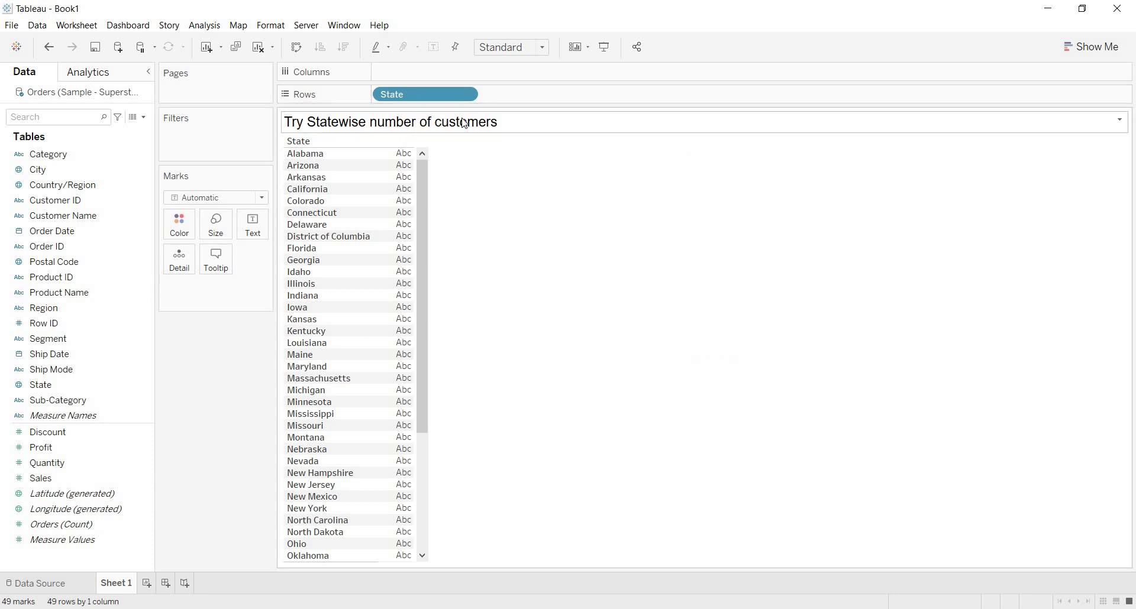
Step: Add Customer Name to Rows after State, giving 4063 rows of customers by state
{"action": "key", "text": "XF86MonBrightnessUp"}
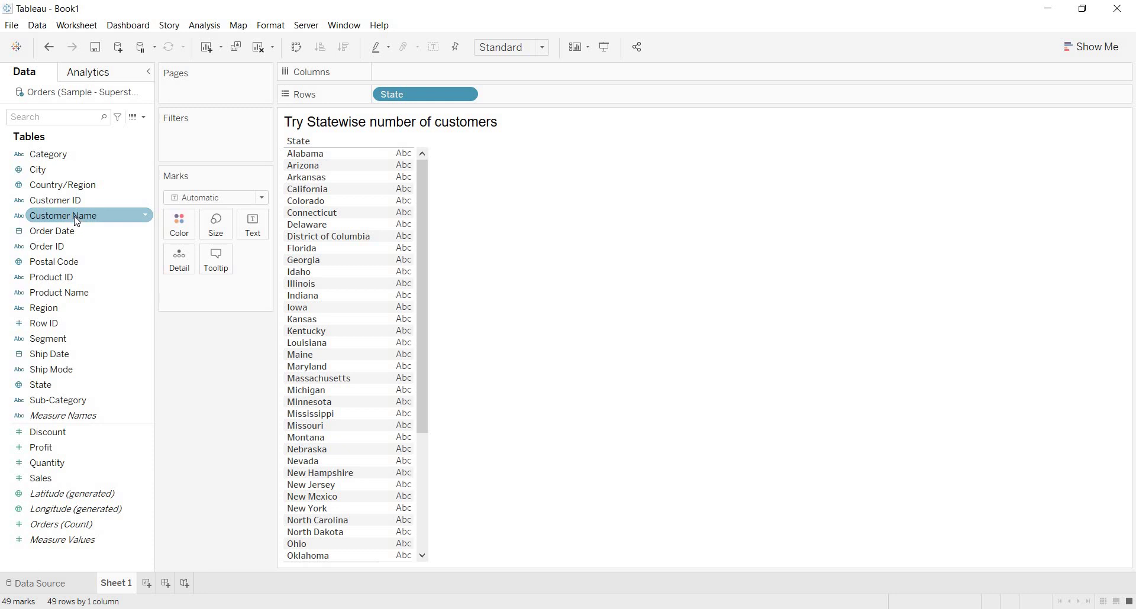
{"action": "left_click_drag", "start_coordinate": [77, 220], "coordinate": [558, 94]}
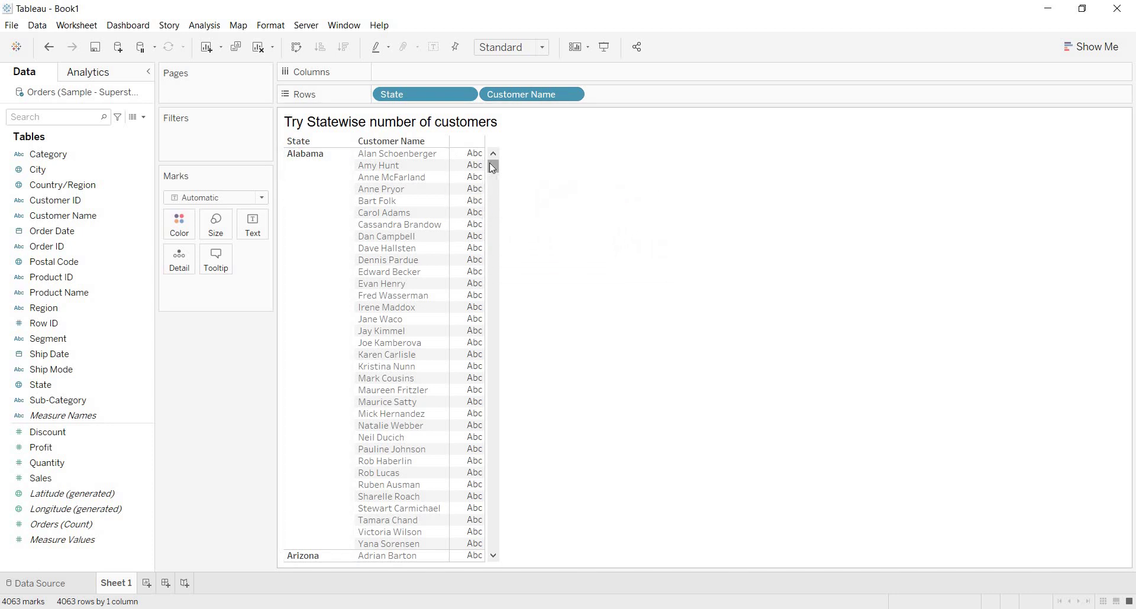
{"action": "left_click_drag", "start_coordinate": [493, 167], "coordinate": [400, 209]}
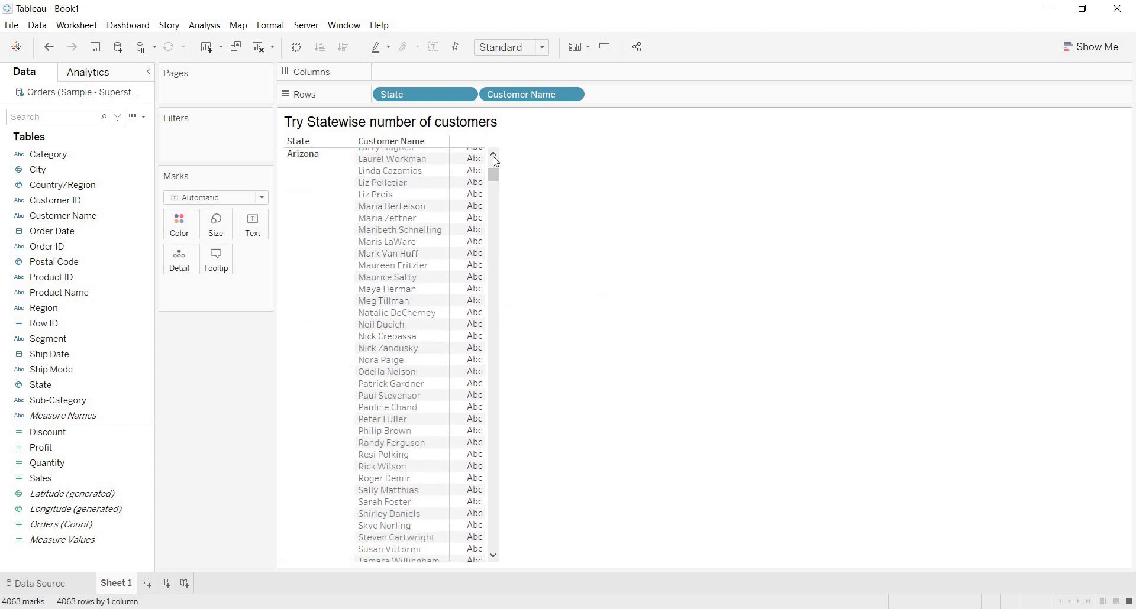
{"action": "left_click_drag", "start_coordinate": [495, 158], "coordinate": [496, 161]}
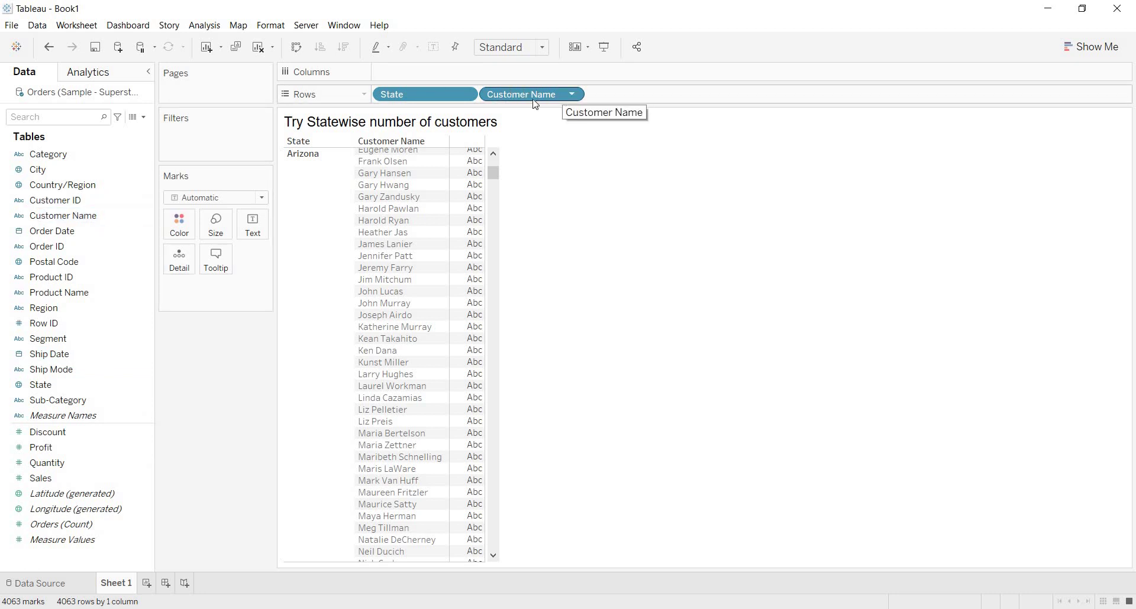
Step: Bring up the Customer Name pill's Measure submenu with Count (Distinct)
{"action": "left_click", "coordinate": [571, 96]}
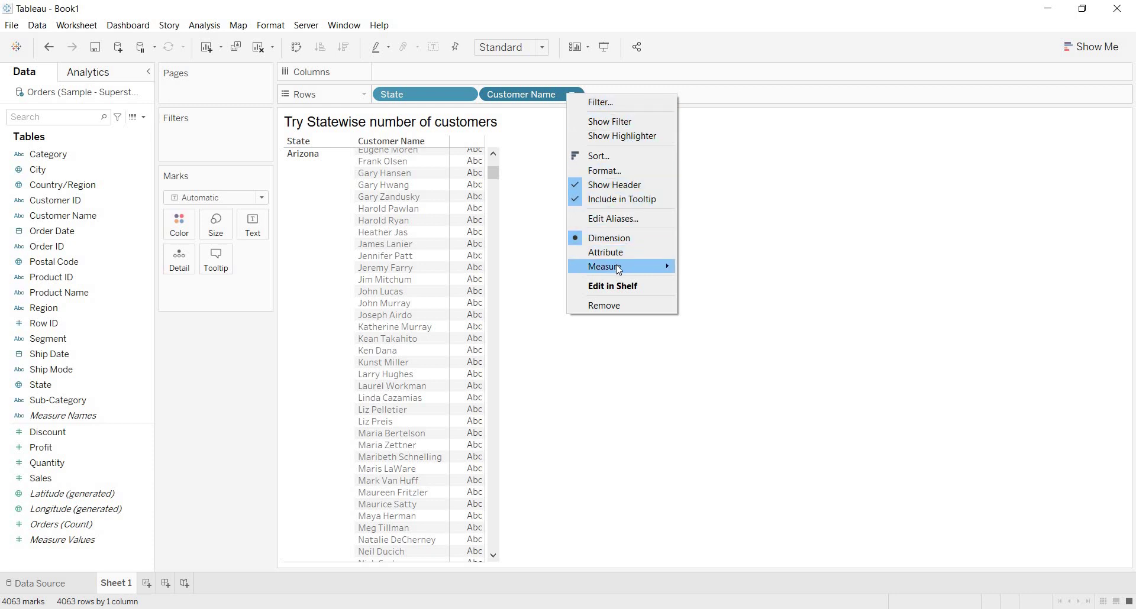
{"action": "mouse_move", "coordinate": [613, 270]}
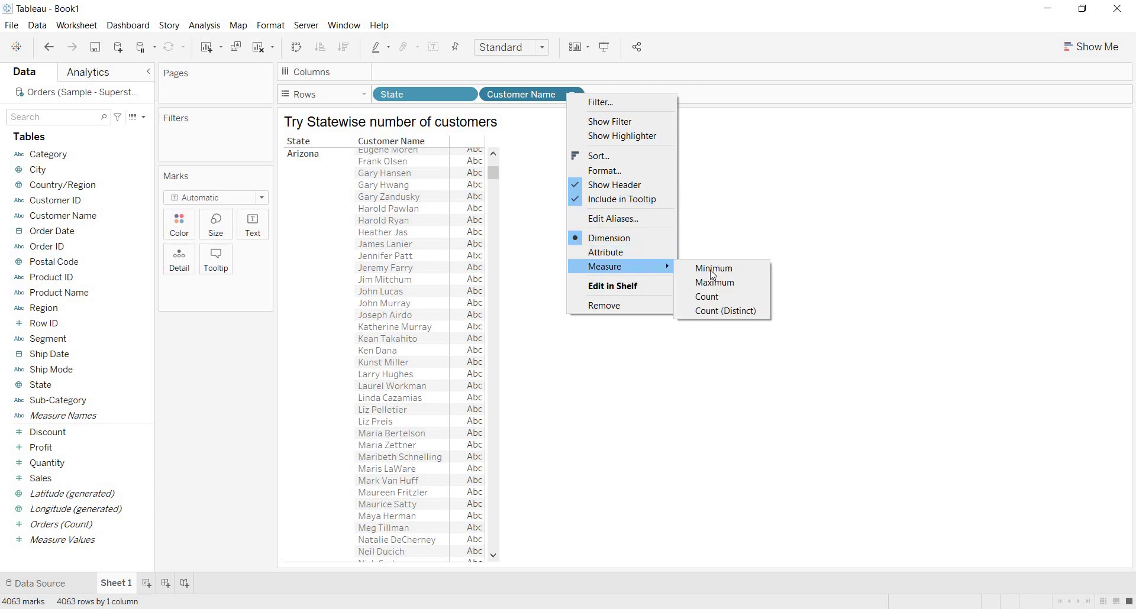
Step: Make Customer Name a Count (Distinct) measure and show mark labels, e.g. California 577
{"action": "left_click", "coordinate": [721, 312]}
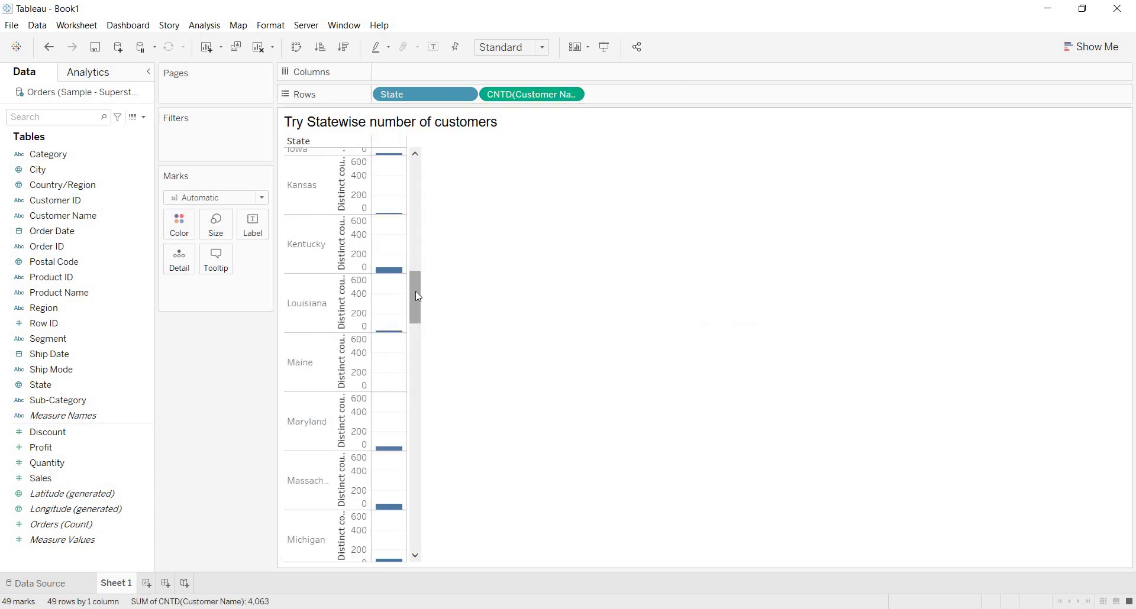
{"action": "left_click_drag", "start_coordinate": [417, 297], "coordinate": [424, 254]}
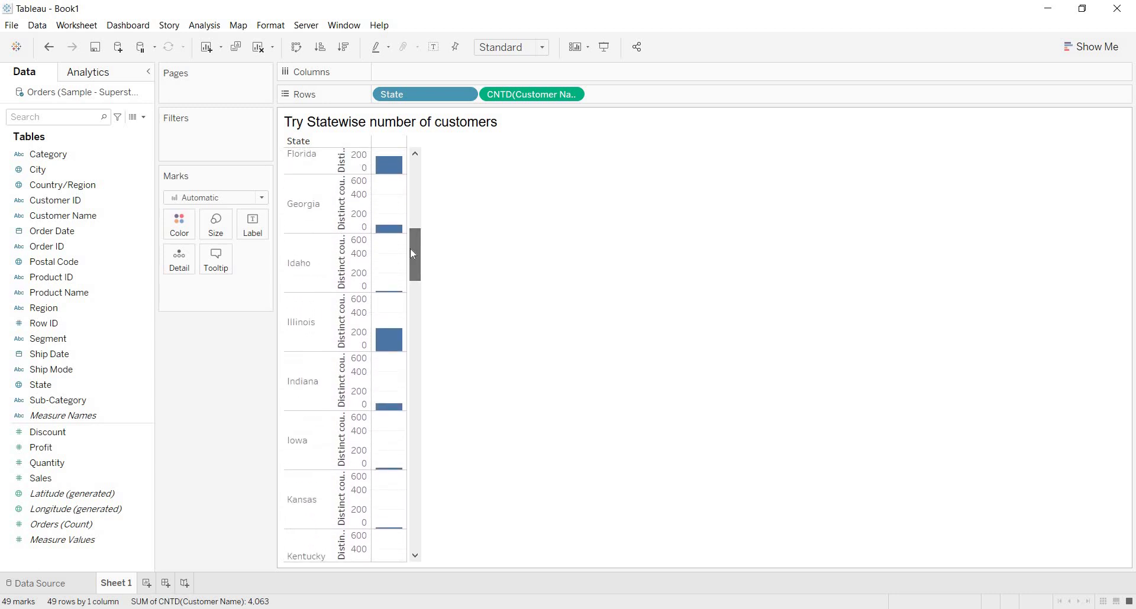
{"action": "left_click", "coordinate": [435, 47]}
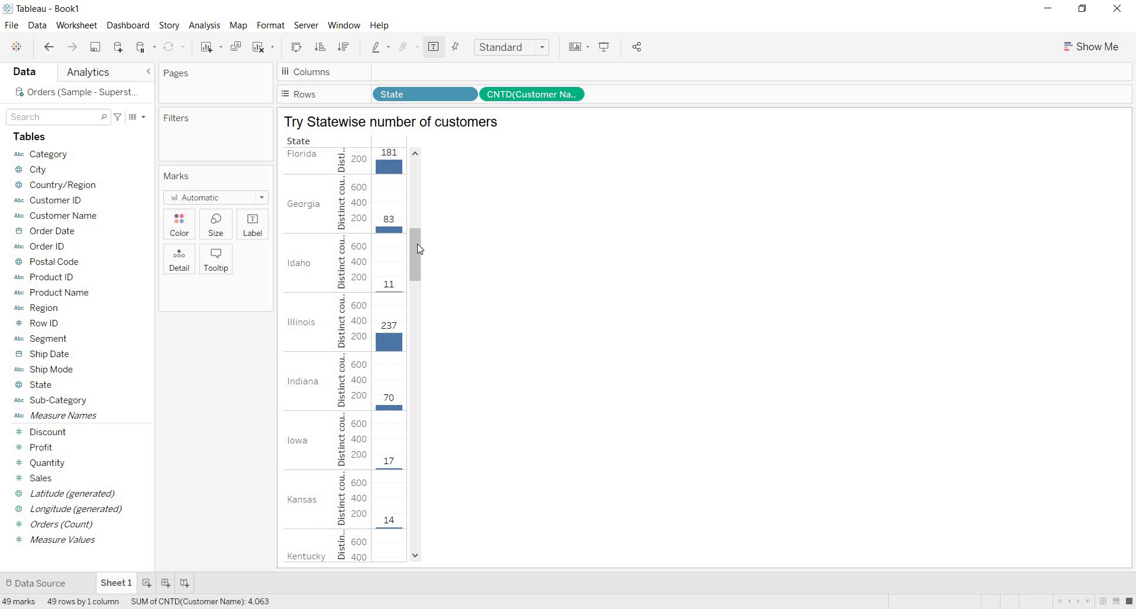
{"action": "left_click_drag", "start_coordinate": [420, 249], "coordinate": [416, 175]}
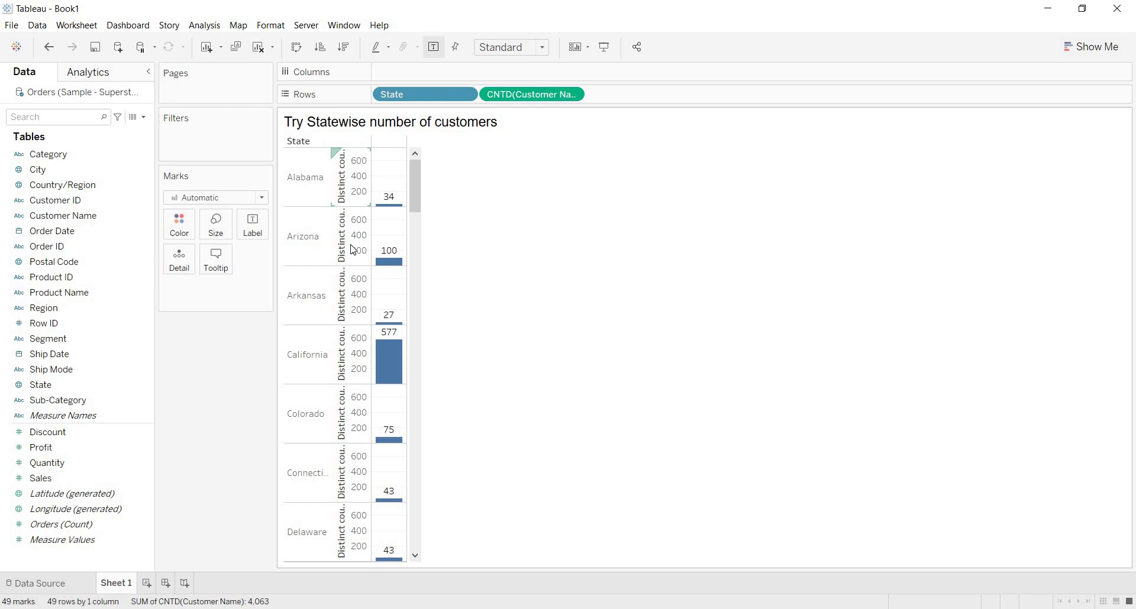
{"action": "right_click", "coordinate": [357, 184]}
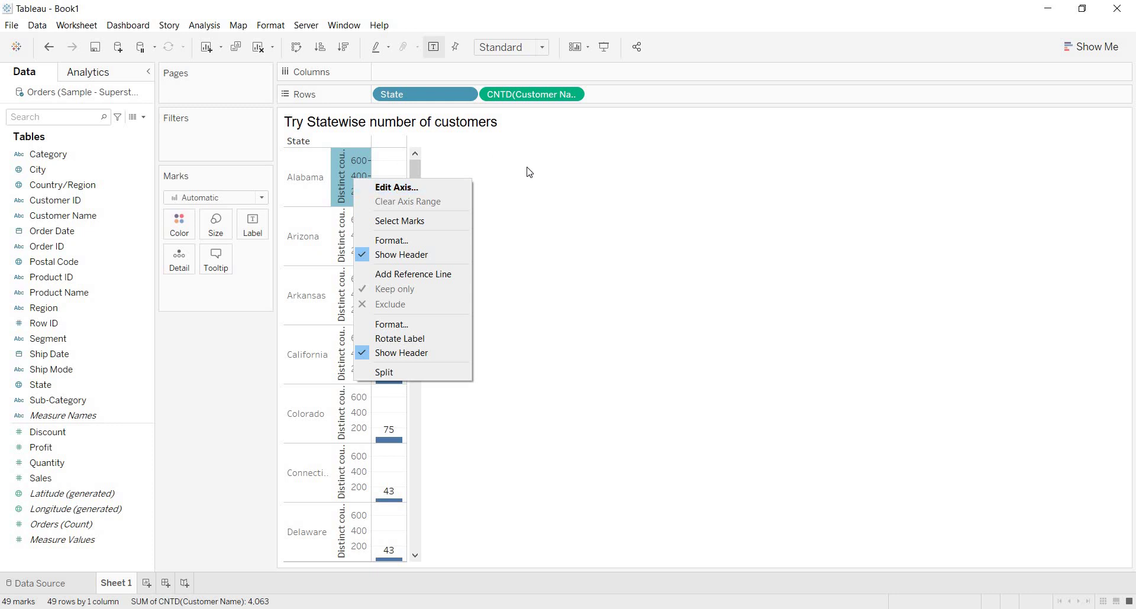
{"action": "key", "text": "Escape"}
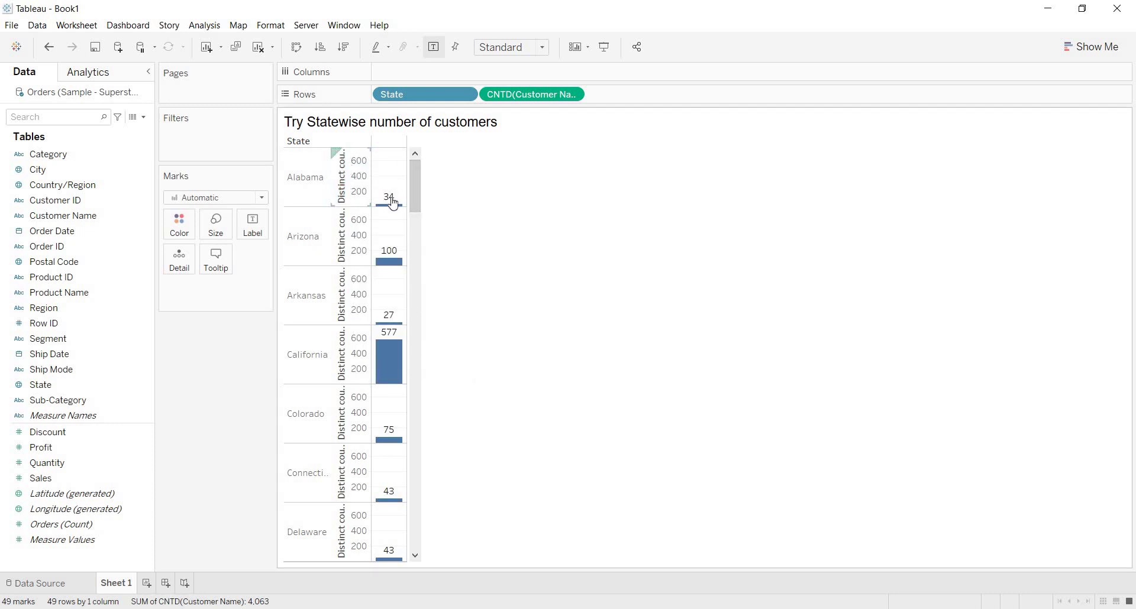
Step: Move the distinct customer count onto Columns so the state bars run horizontally
{"action": "mouse_move", "coordinate": [383, 212]}
{"action": "mouse_move", "coordinate": [415, 207]}
{"action": "left_mouse_down"}
{"action": "mouse_move", "coordinate": [416, 239]}
{"action": "mouse_move", "coordinate": [419, 199]}
{"action": "left_mouse_up"}
{"action": "left_click_drag", "start_coordinate": [533, 95], "coordinate": [499, 70]}
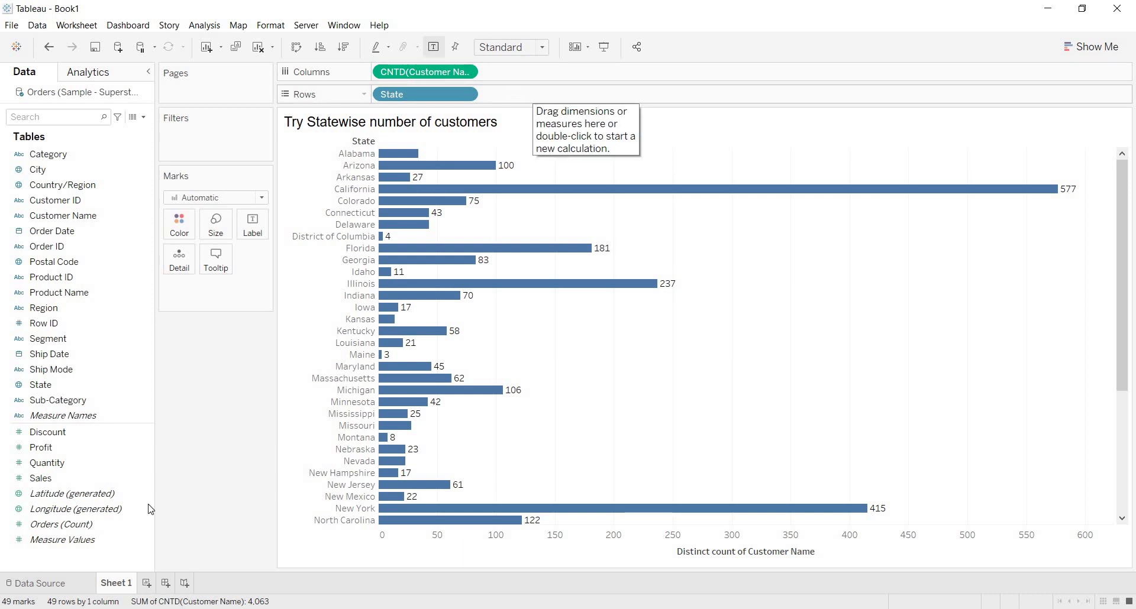
Step: Create Sheet 2 with State on Rows, then drop Customer Name into the view
{"action": "left_click", "coordinate": [147, 584]}
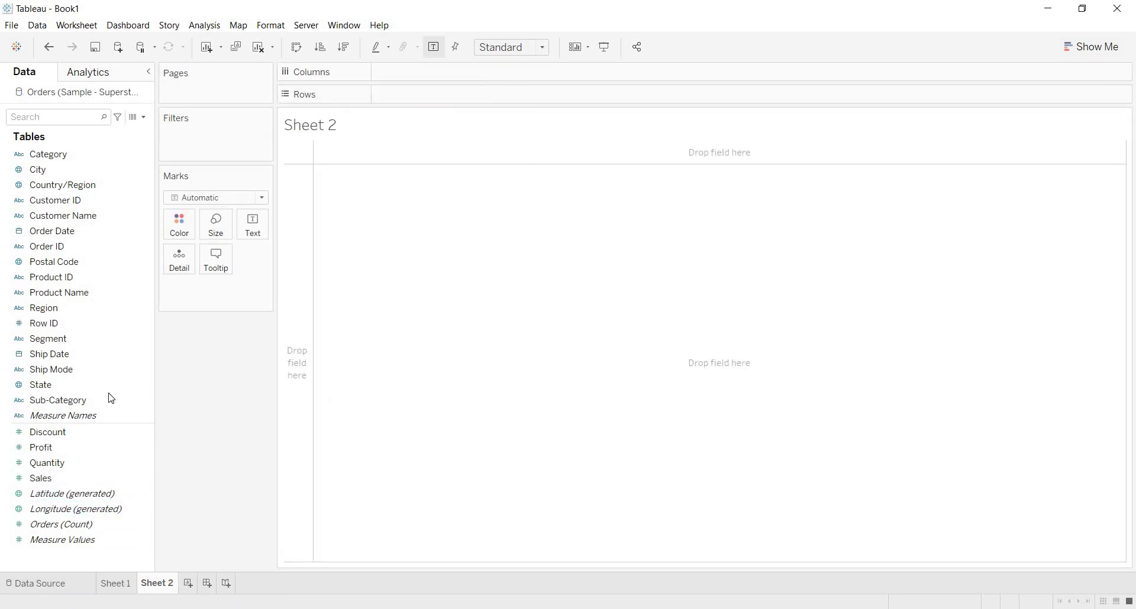
{"action": "left_click_drag", "start_coordinate": [95, 382], "coordinate": [467, 94]}
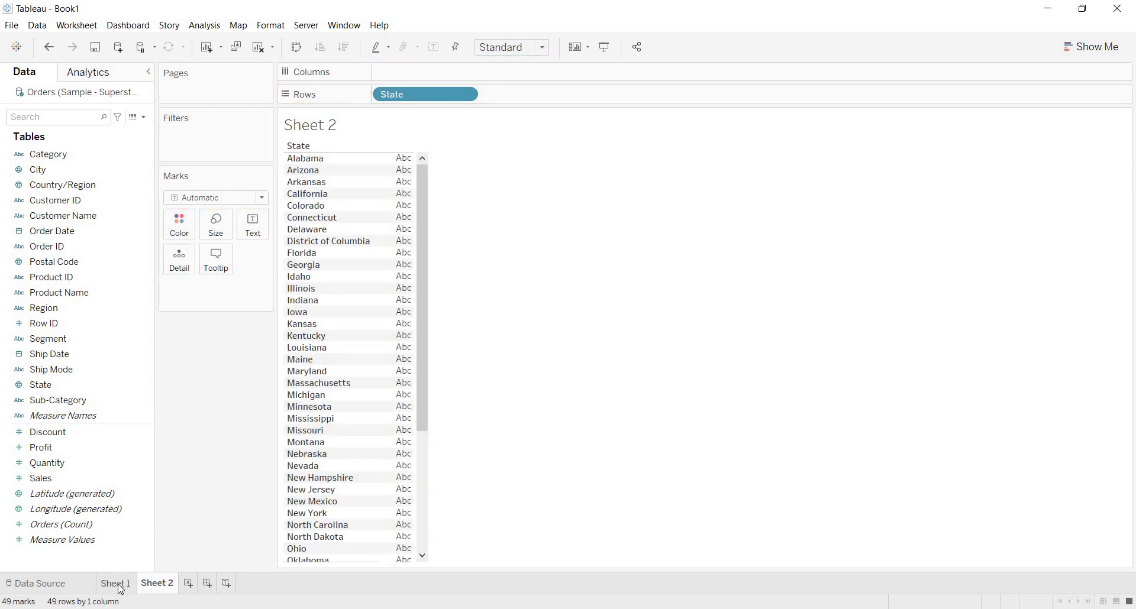
{"action": "left_click", "coordinate": [120, 586]}
{"action": "left_click", "coordinate": [157, 585]}
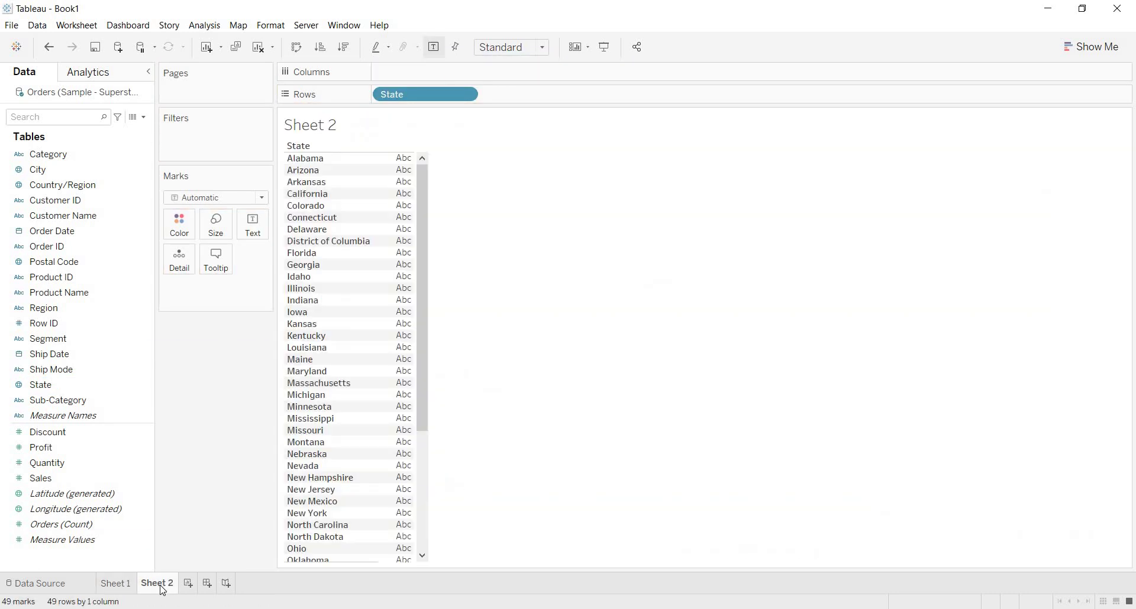
{"action": "left_click", "coordinate": [152, 289]}
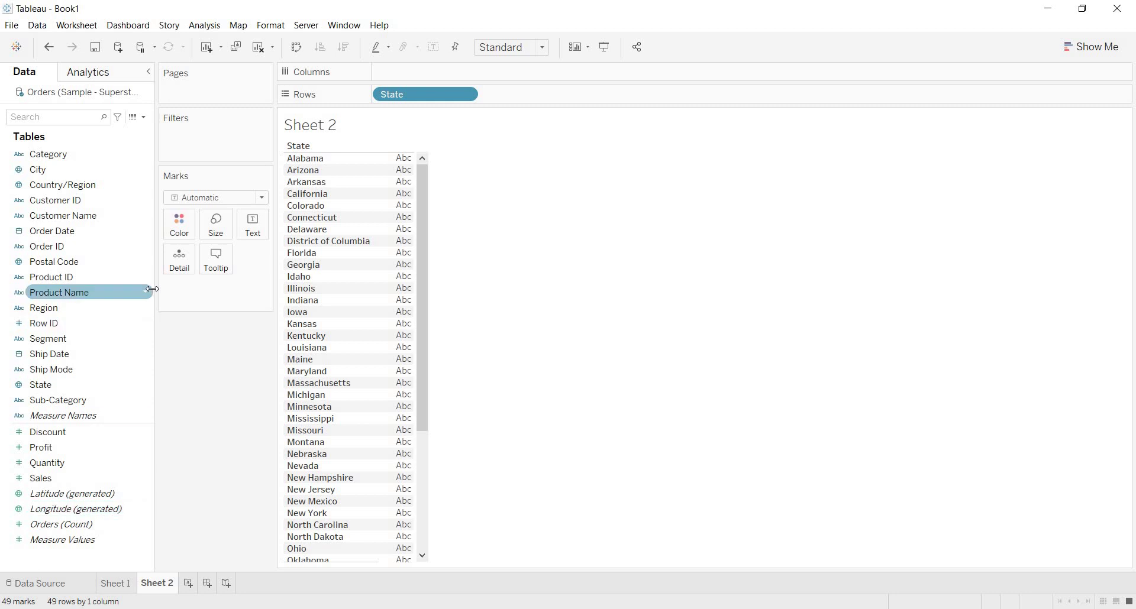
{"action": "left_click", "coordinate": [90, 213]}
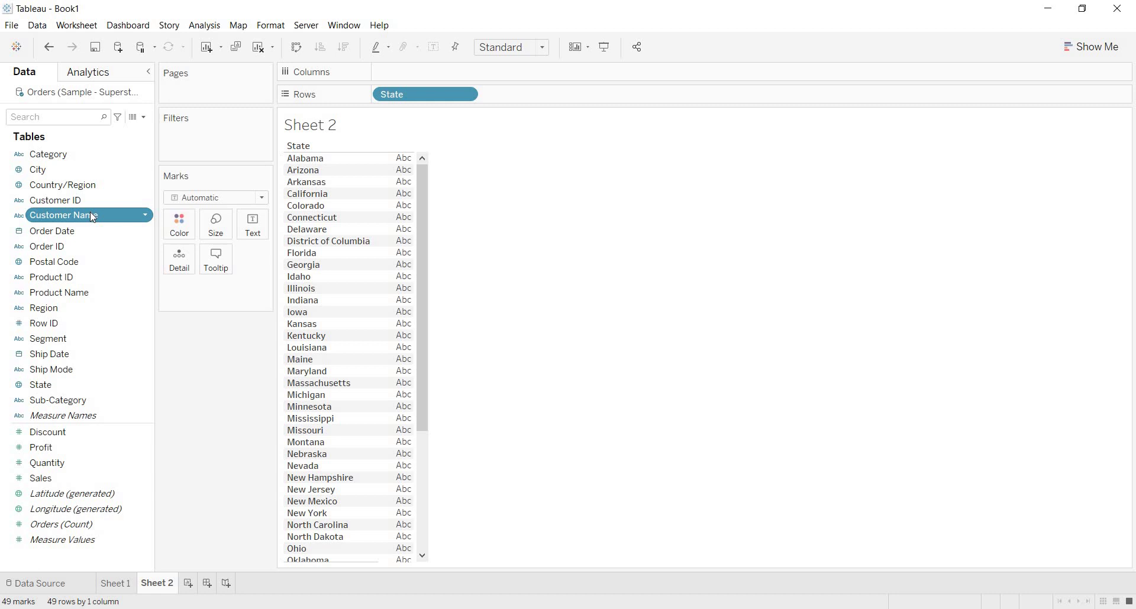
{"action": "left_click_drag", "start_coordinate": [117, 211], "coordinate": [429, 76]}
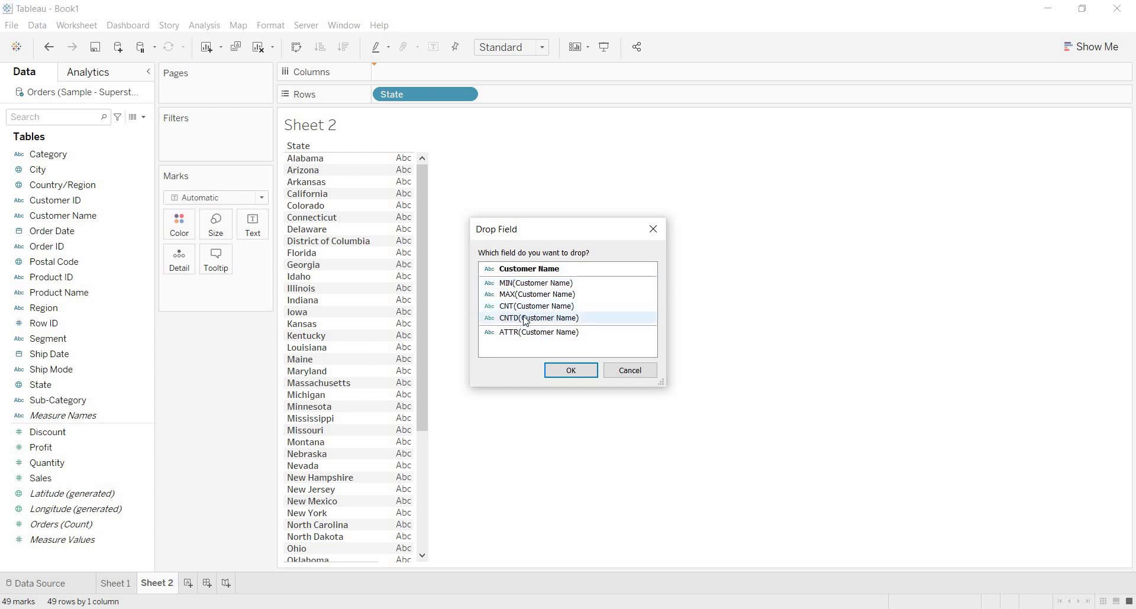
Step: Chart CNTD(Customer Name) per state with count labels on Sheet 2, then view Sheet 1
{"action": "left_click", "coordinate": [574, 319]}
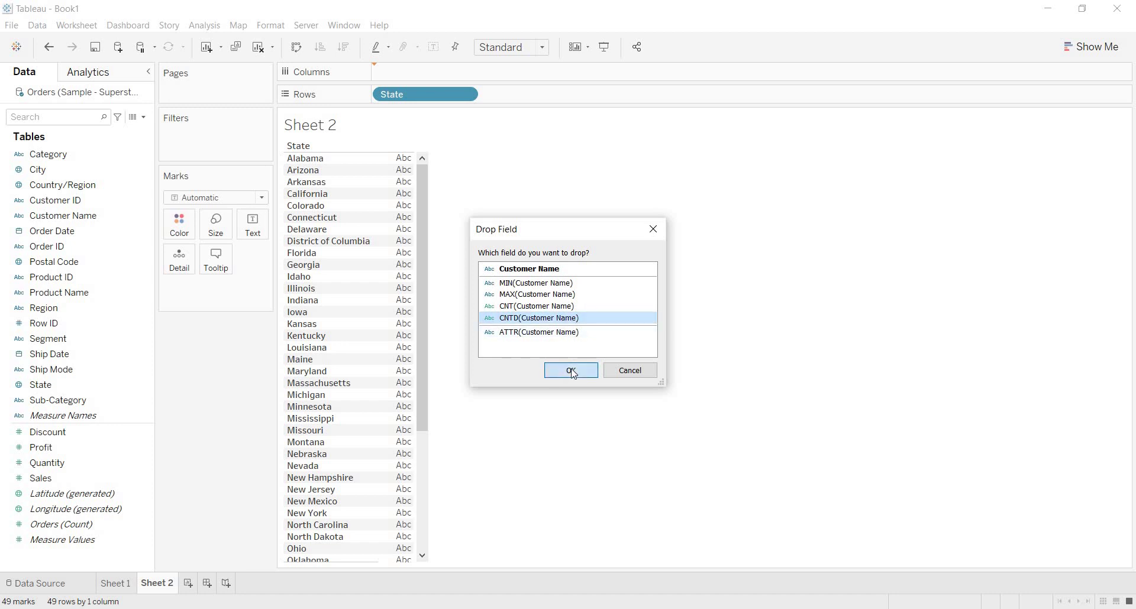
{"action": "left_click", "coordinate": [572, 371]}
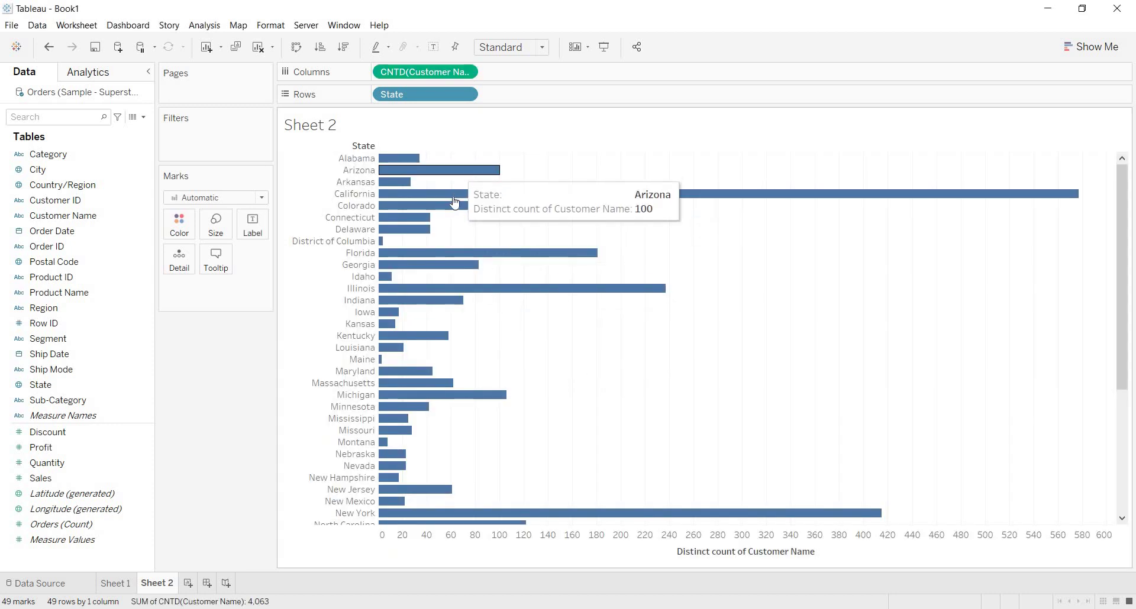
{"action": "left_click", "coordinate": [433, 48]}
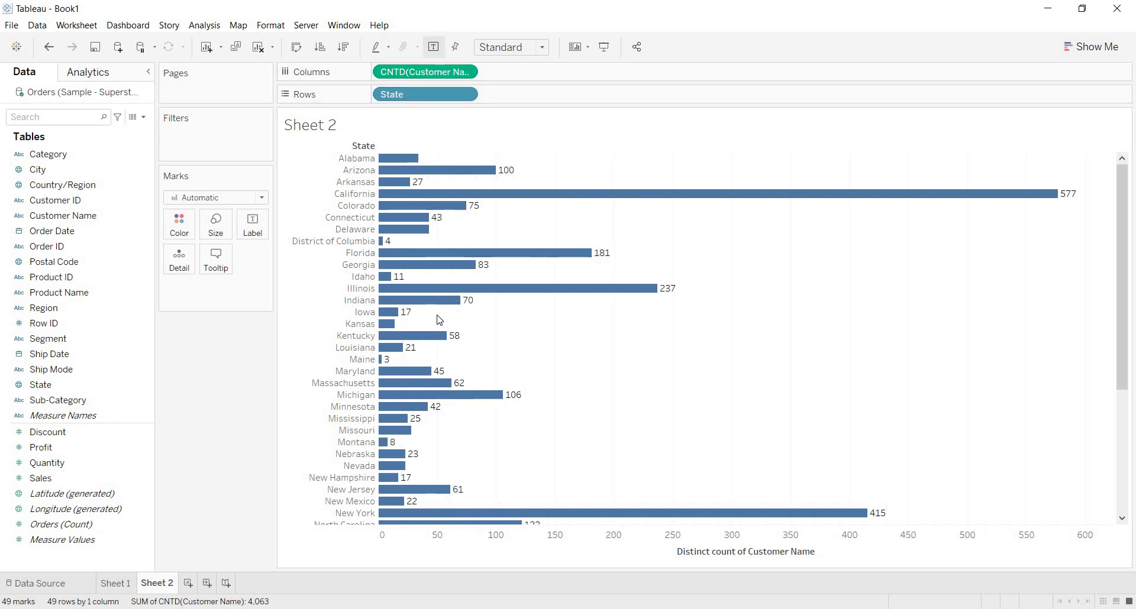
{"action": "left_click", "coordinate": [116, 583]}
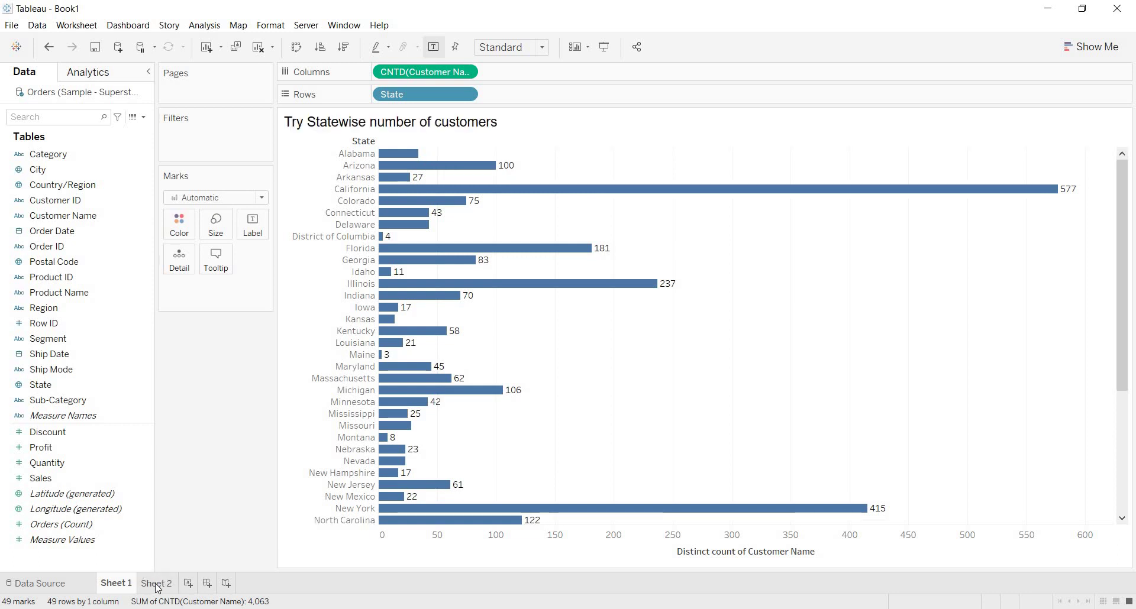
Step: Return to Sheet 2 and check the Customer Name field's context menu
{"action": "left_click", "coordinate": [157, 584]}
{"action": "mouse_move", "coordinate": [442, 272]}
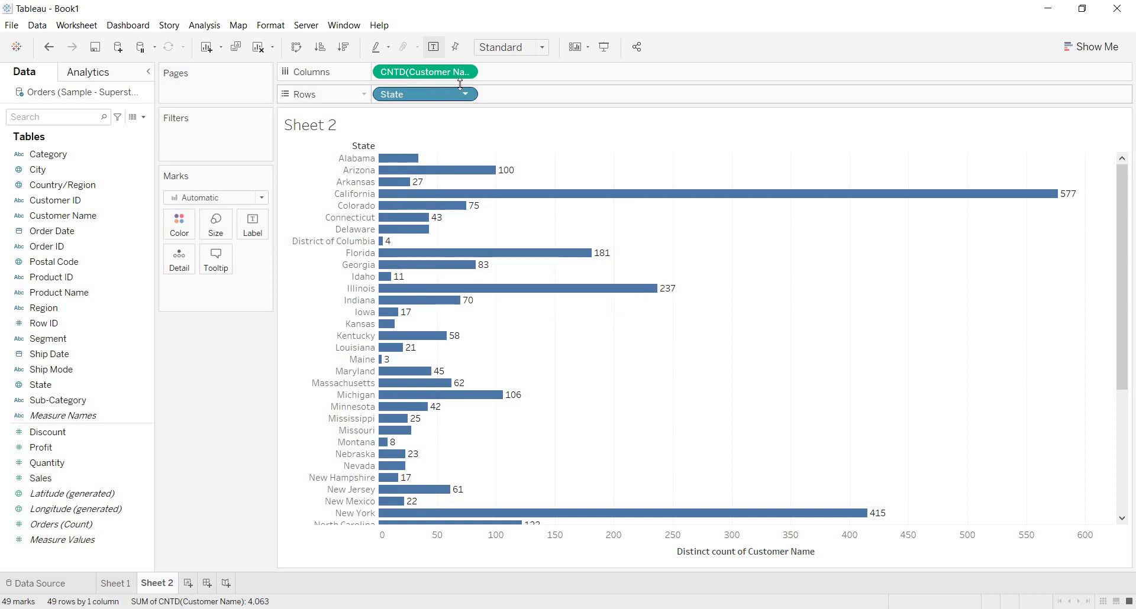
{"action": "right_click", "coordinate": [101, 220]}
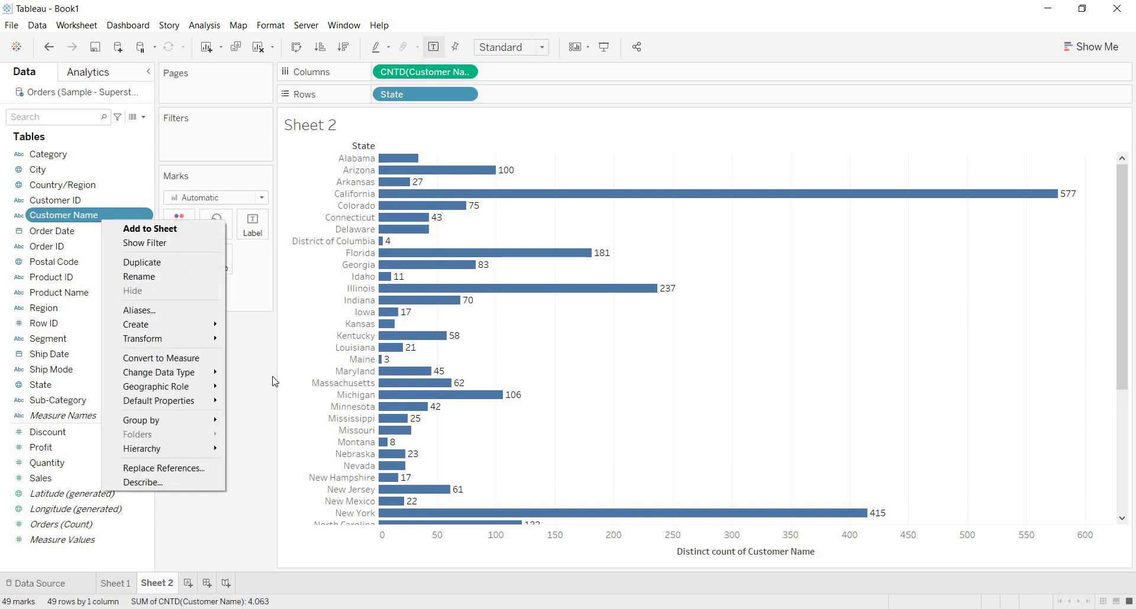
{"action": "left_click", "coordinate": [264, 412]}
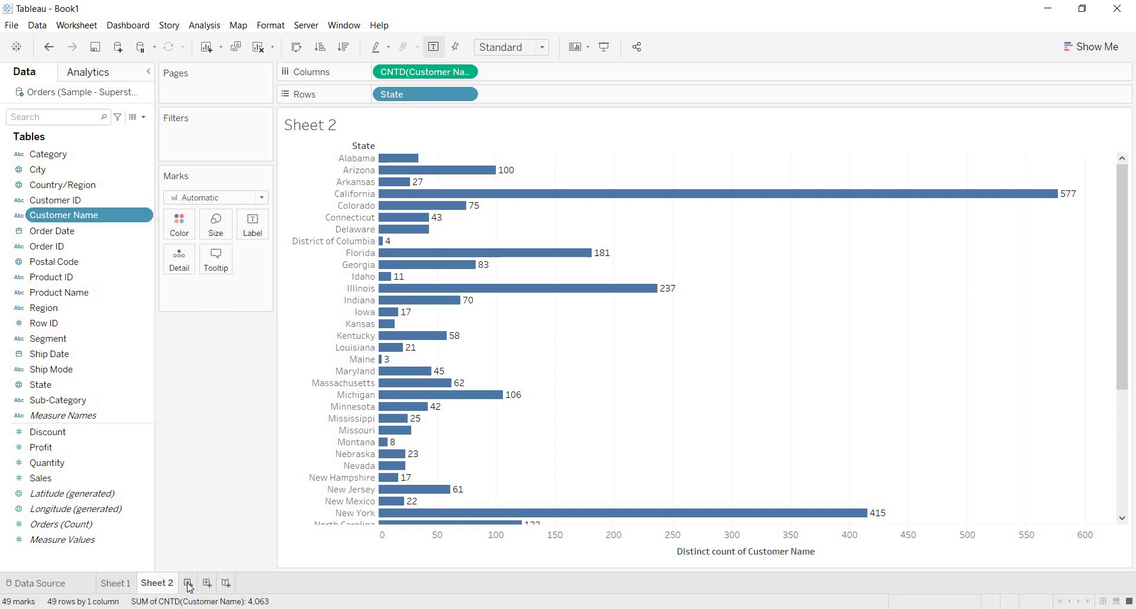
Step: Add an empty Sheet 3, cancel dropping Customer Name there, and go back to Sheet 2
{"action": "left_click", "coordinate": [188, 585]}
{"action": "left_click_drag", "start_coordinate": [83, 210], "coordinate": [439, 76]}
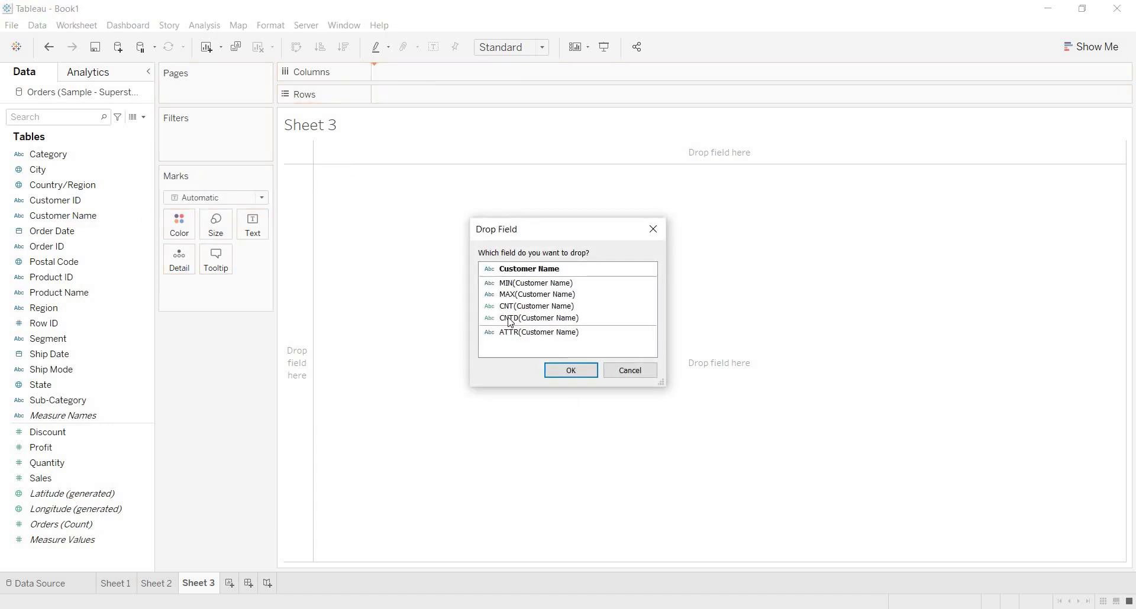
{"action": "left_click", "coordinate": [642, 370]}
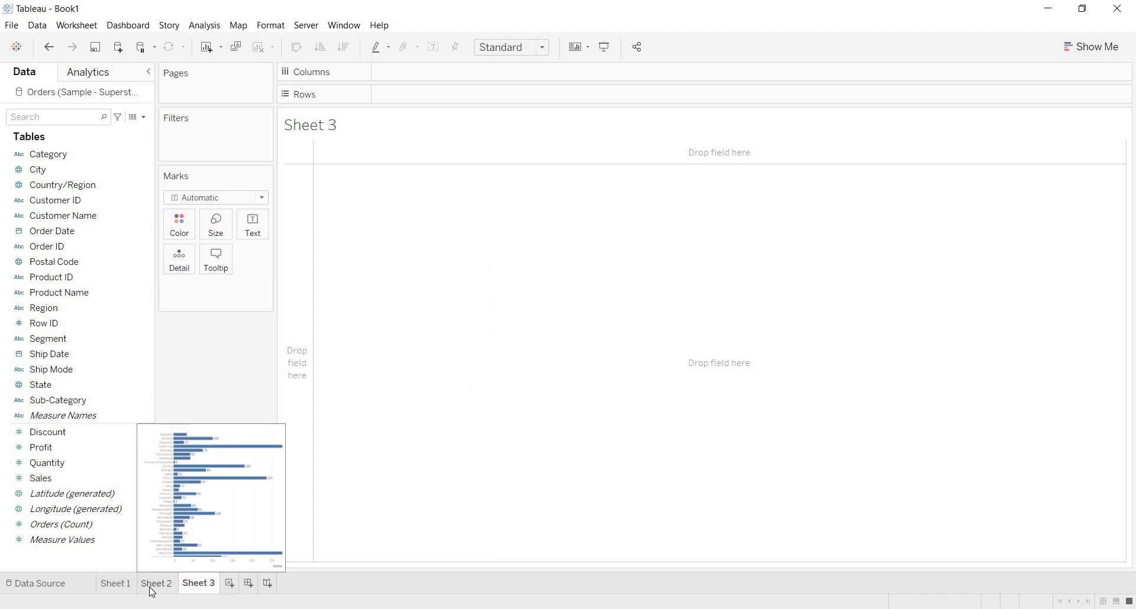
{"action": "left_click", "coordinate": [155, 584]}
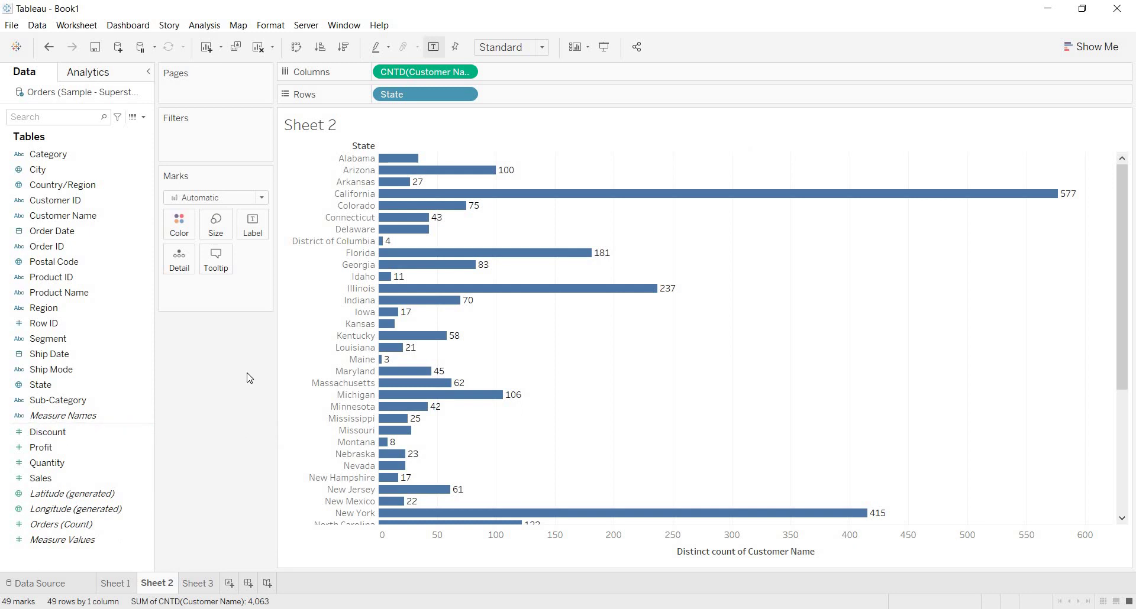
Step: Switch to Chrome and show the rayapatianalytics.com homepage with its Tableau training banner
{"action": "left_click", "coordinate": [526, 608]}
{"action": "left_click", "coordinate": [608, 562]}
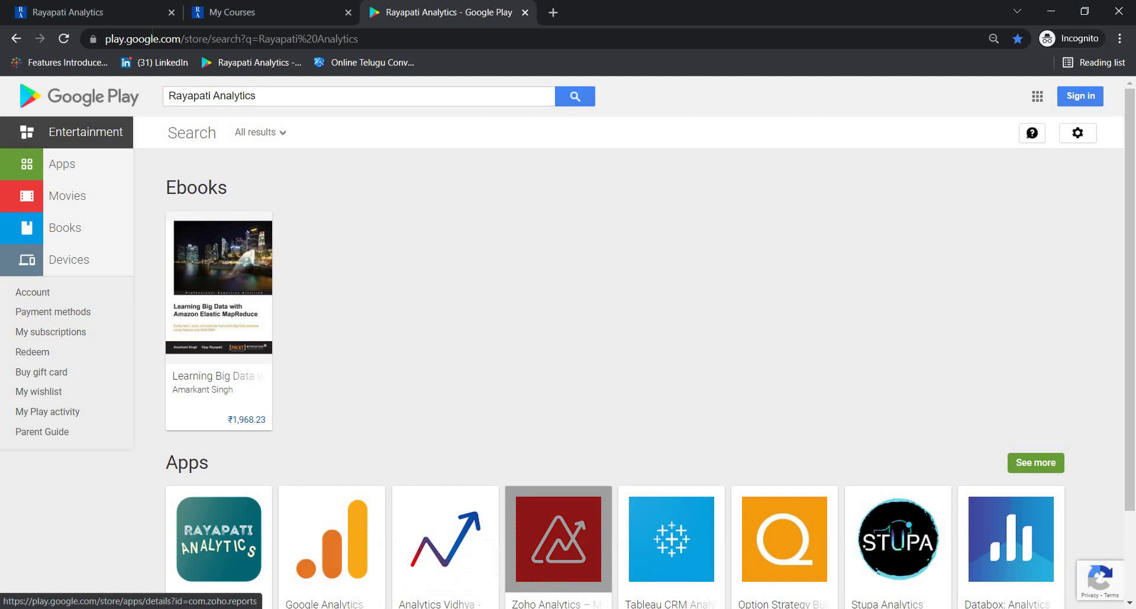
{"action": "left_click", "coordinate": [112, 12]}
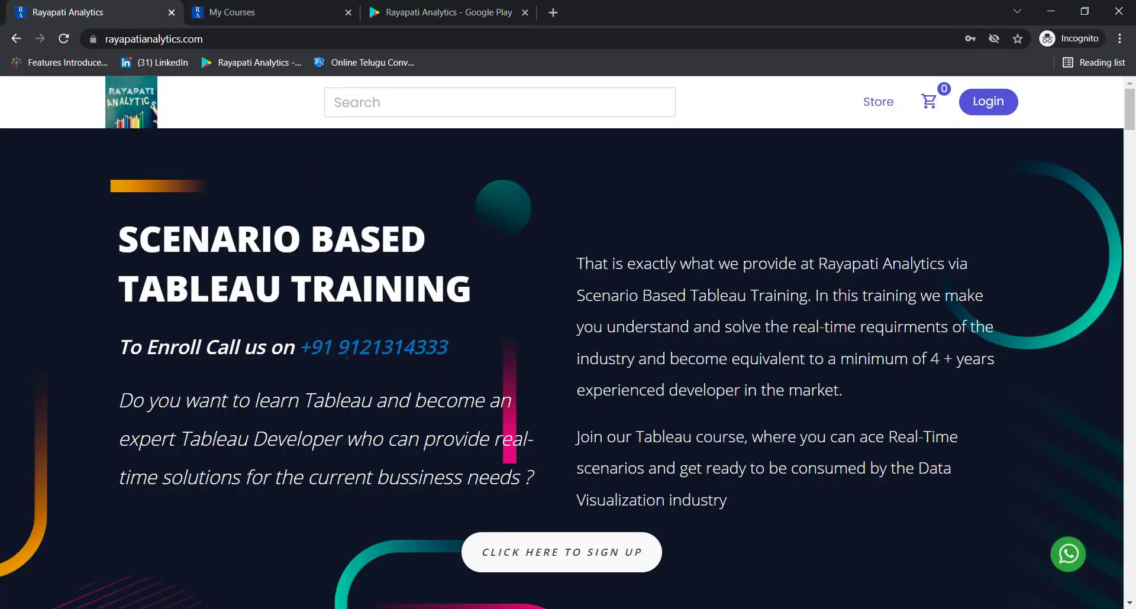